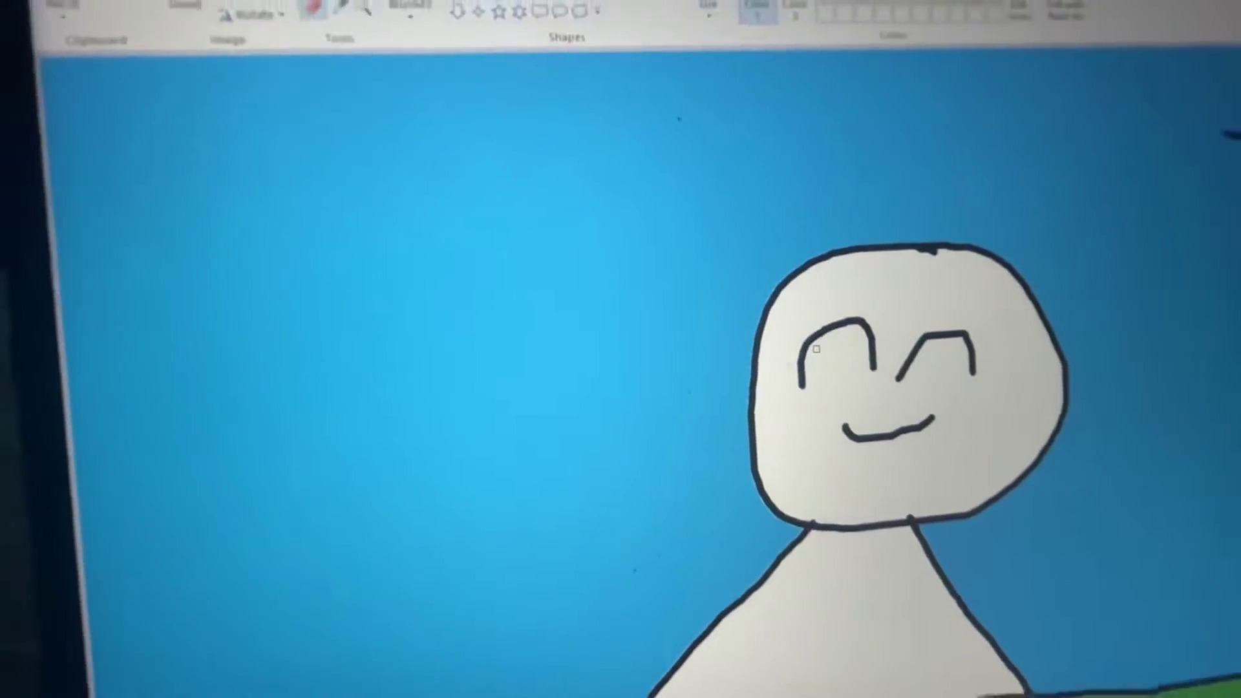
Erase the arched eye and brush a dot beside each side of the V brow.
{"action": "mouse_move", "coordinate": [818, 351]}
{"action": "left_mouse_down"}
{"action": "mouse_move", "coordinate": [853, 335]}
{"action": "mouse_move", "coordinate": [872, 383]}
{"action": "left_mouse_up"}
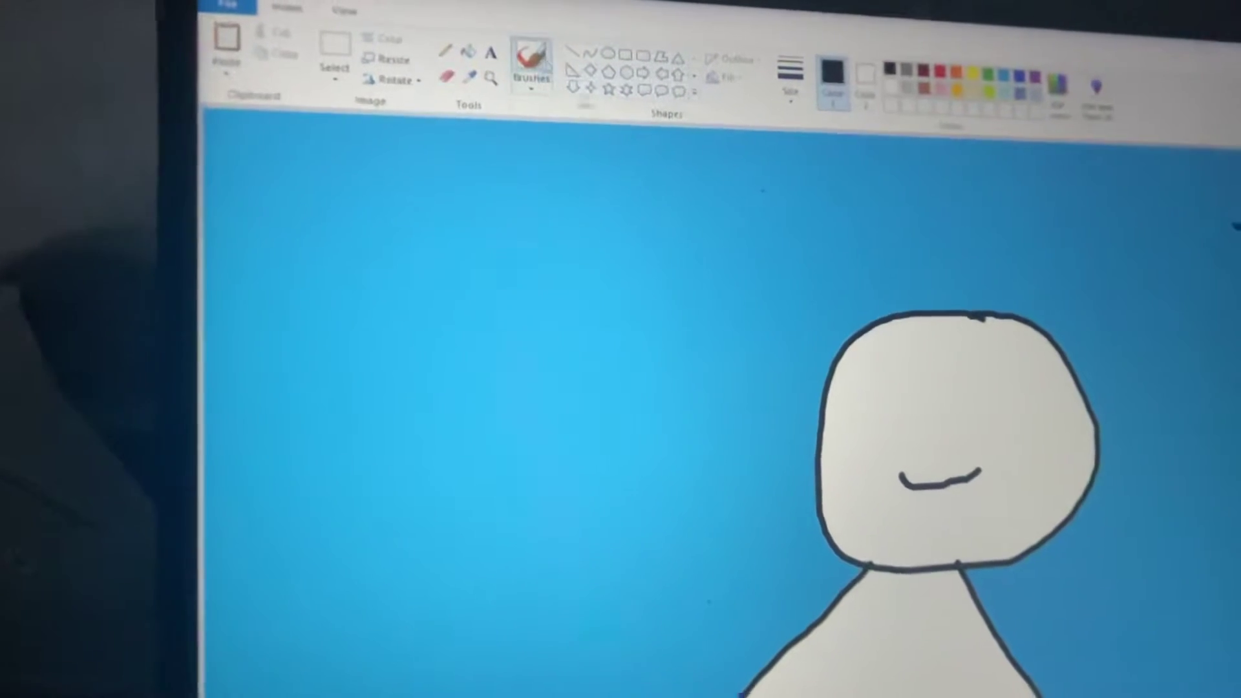
{"action": "left_click", "coordinate": [542, 61]}
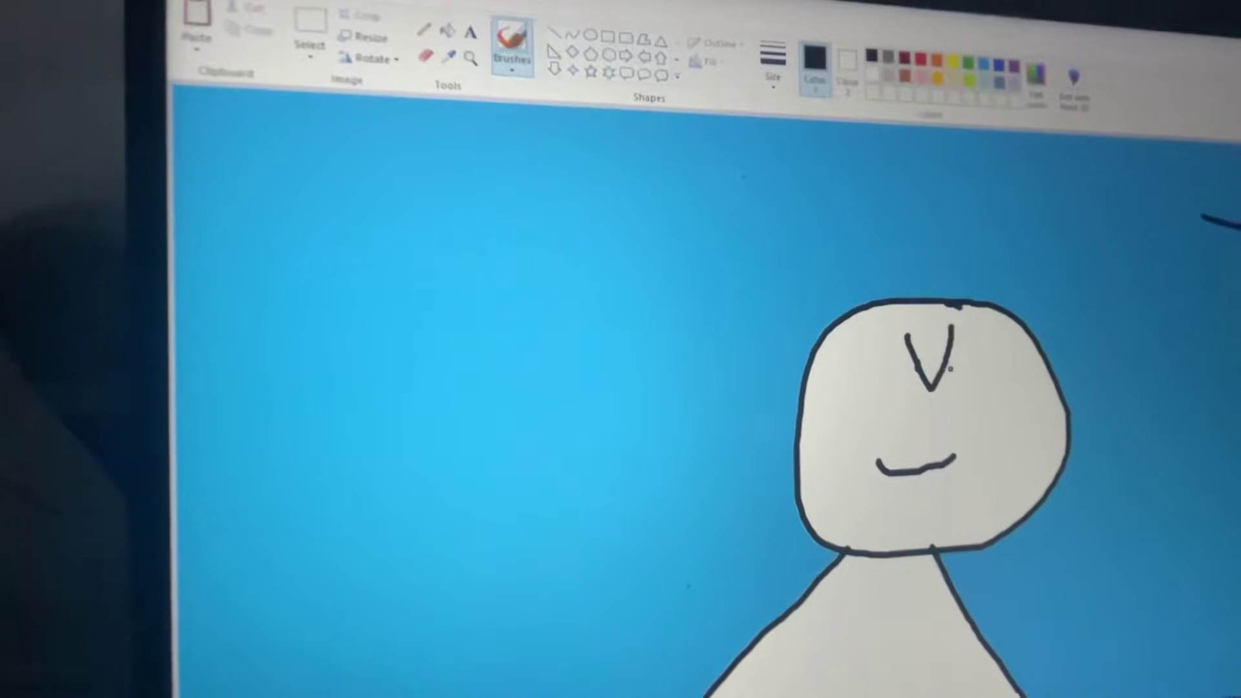
{"action": "left_click", "coordinate": [950, 370]}
{"action": "left_click", "coordinate": [896, 377]}
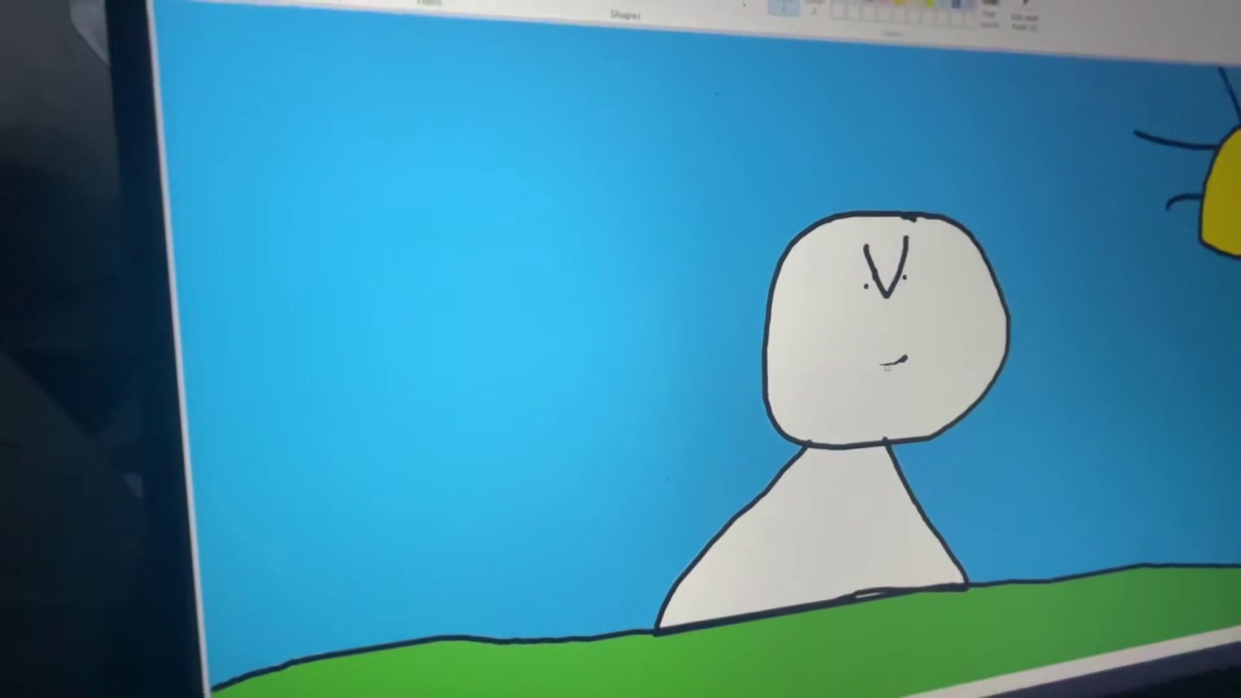
Undo the small mouth line and brush a downturned frown below the V brow.
{"action": "key", "text": "ctrl+z"}
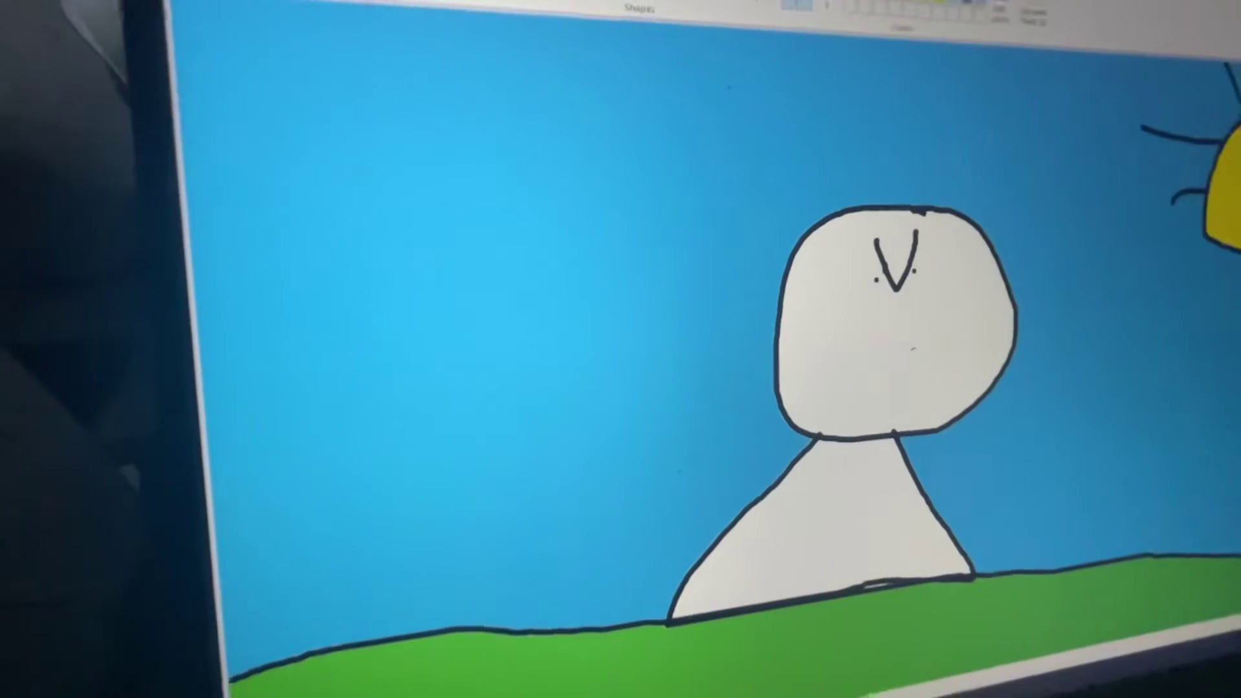
{"action": "left_click_drag", "start_coordinate": [824, 335], "coordinate": [907, 340]}
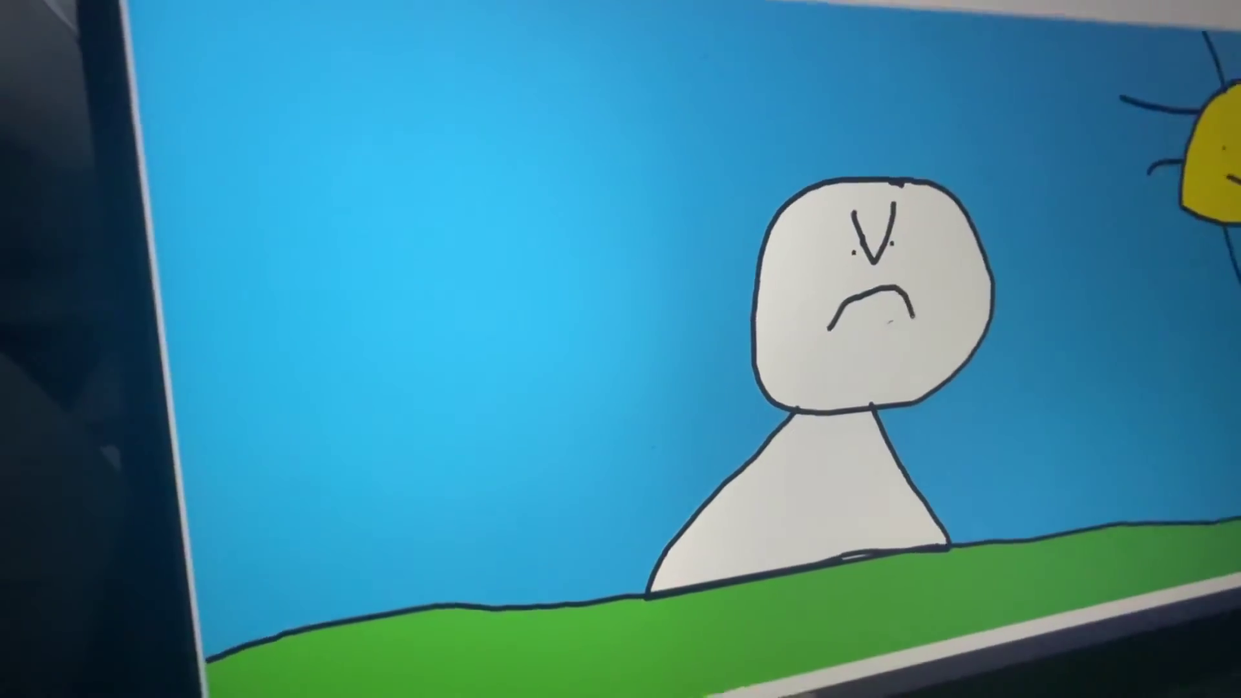